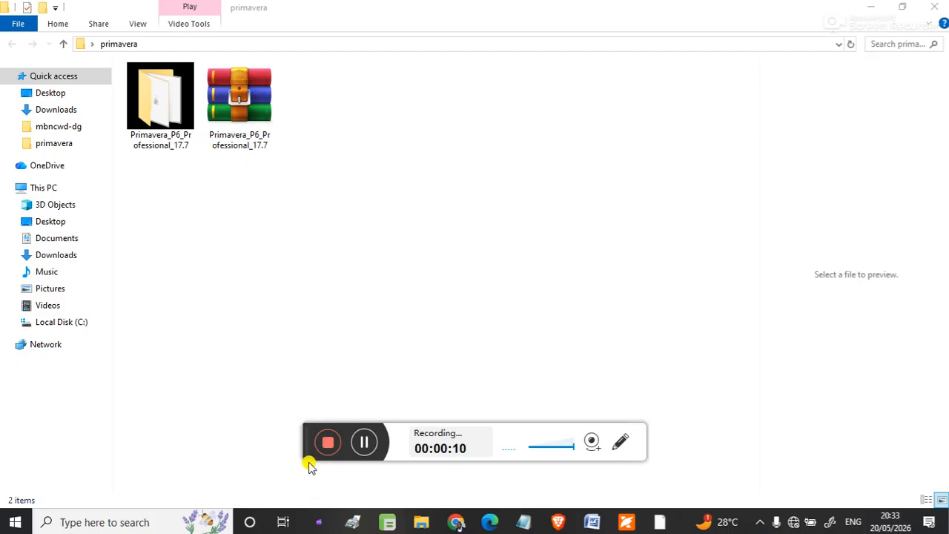
pyautogui.moveTo(304, 439); pyautogui.dragTo(313, 457)
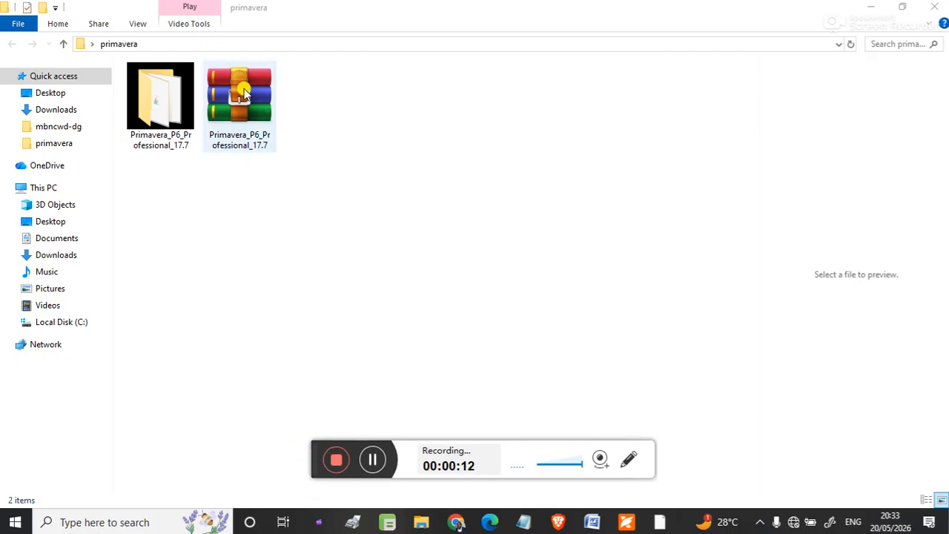
# Run Setup from the Primavera_P6_Professional_17.7 folder and install P6 Professional with the Typical option.
pyautogui.doubleClick(152, 95)
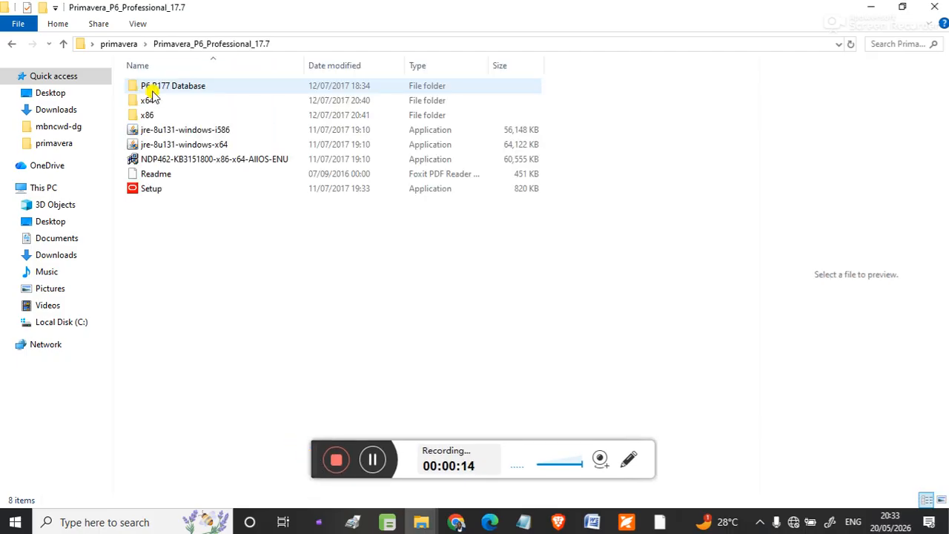
pyautogui.doubleClick(154, 190)
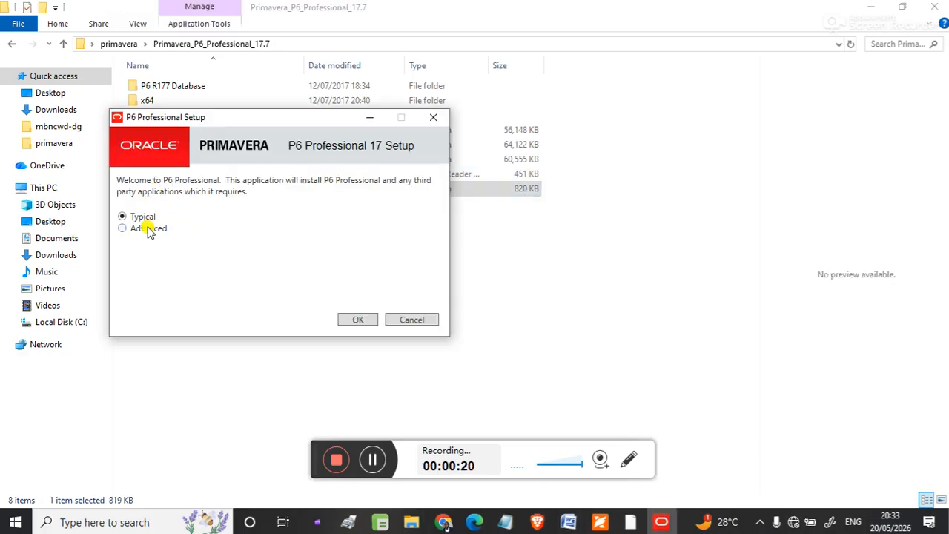
pyautogui.click(371, 319)
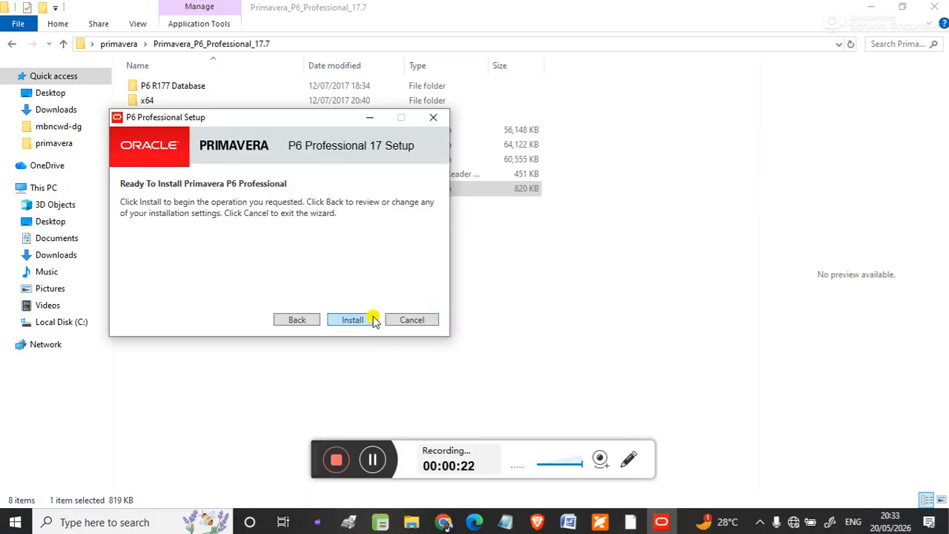
pyautogui.click(354, 320)
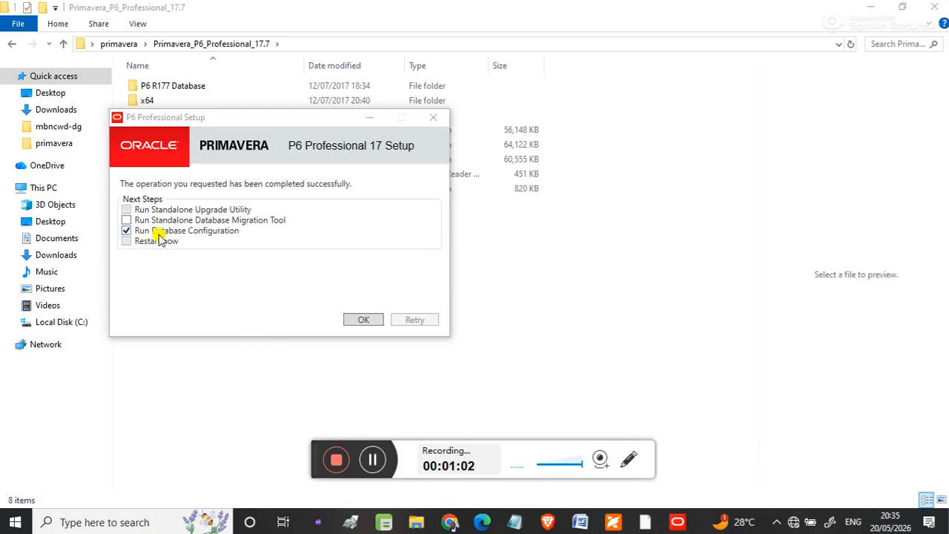
# Run Database Configuration with the P6 Pro Standalone (SQLite) driver and choose to add a new standalone database and connection.
pyautogui.click(363, 320)
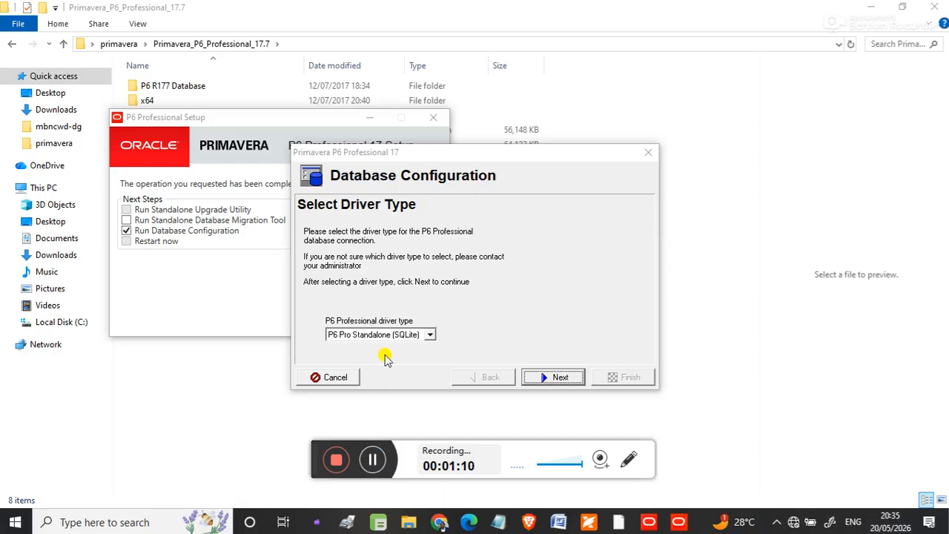
pyautogui.click(428, 334)
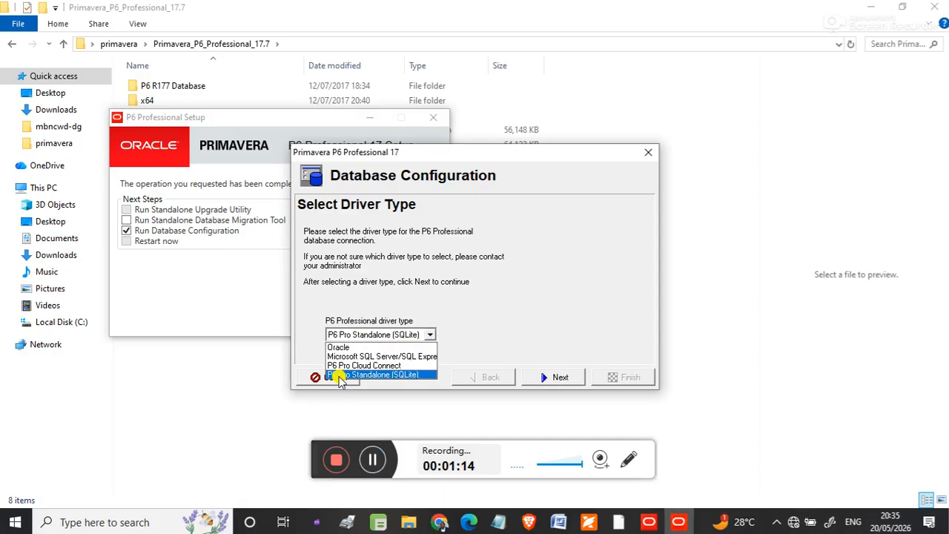
pyautogui.click(404, 376)
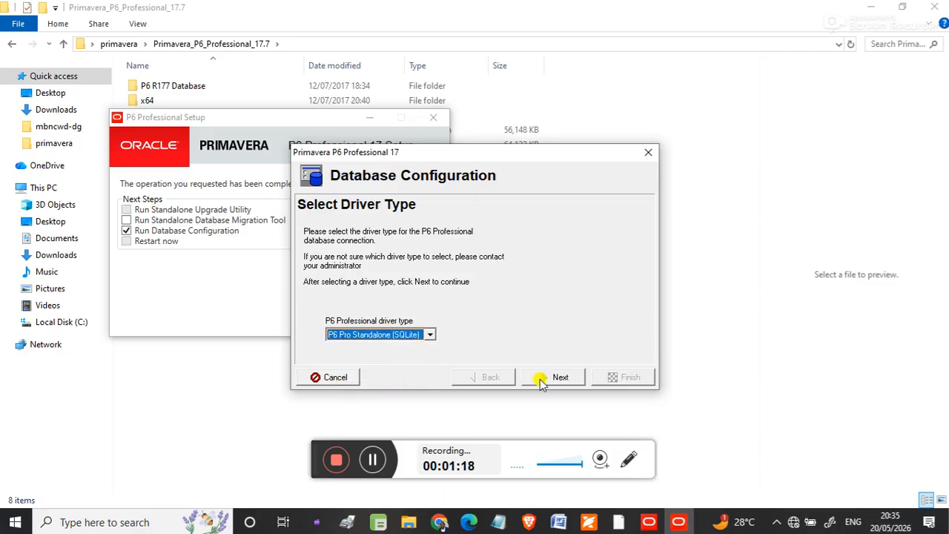
pyautogui.click(562, 379)
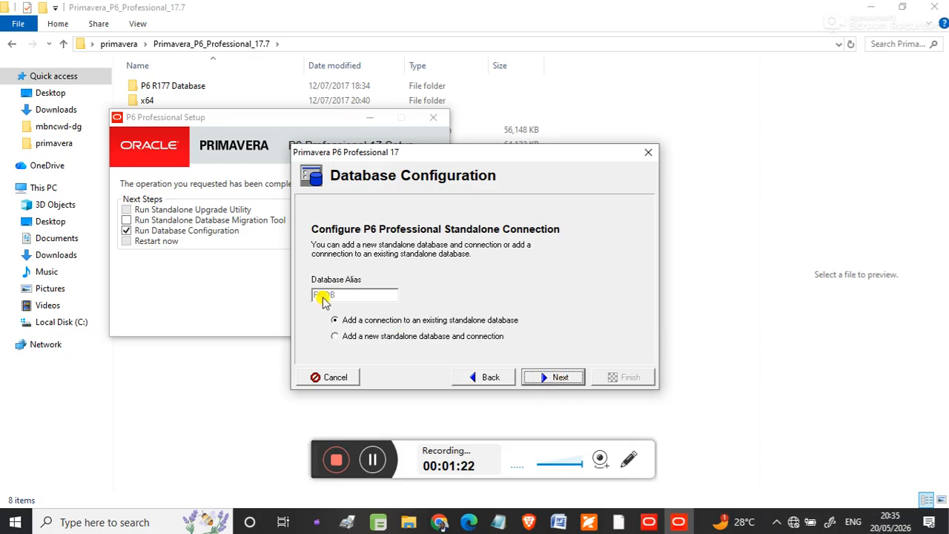
pyautogui.click(358, 338)
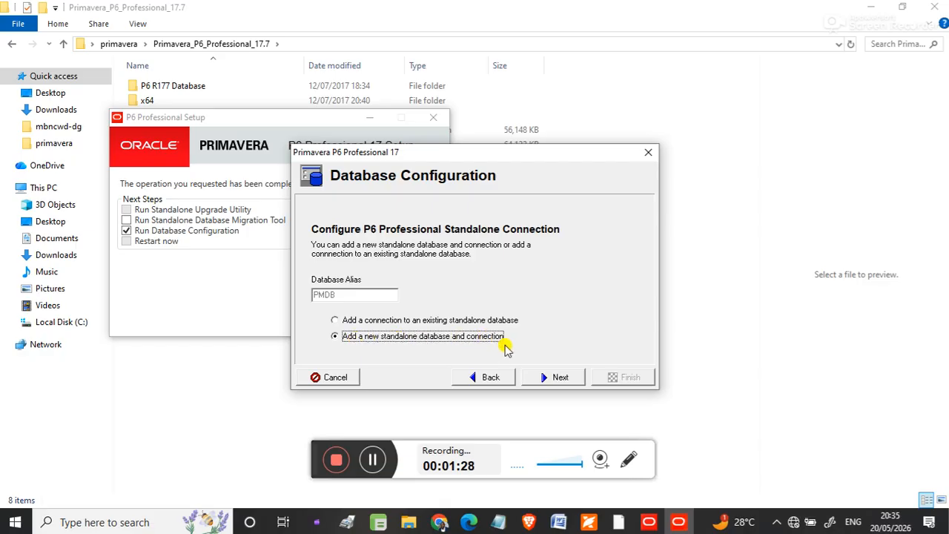
pyautogui.click(559, 379)
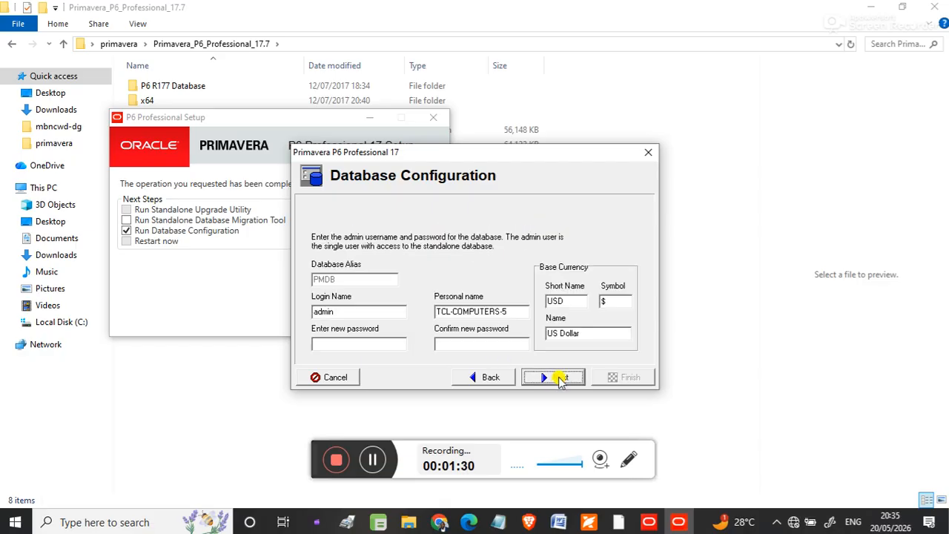
# Enter and confirm the new password for the database admin login, then accept the account and currency settings.
pyautogui.doubleClick(326, 310)
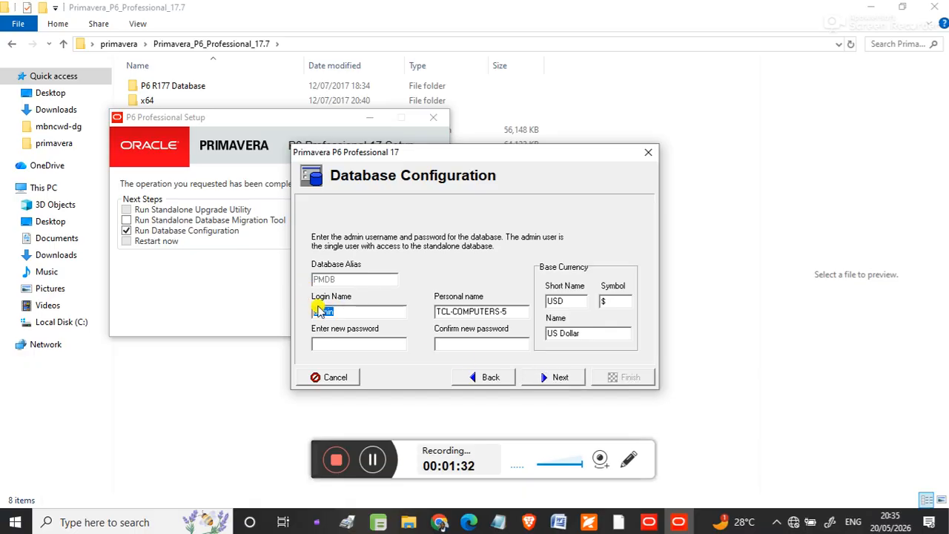
pyautogui.rightClick(319, 310)
pyautogui.click(360, 353)
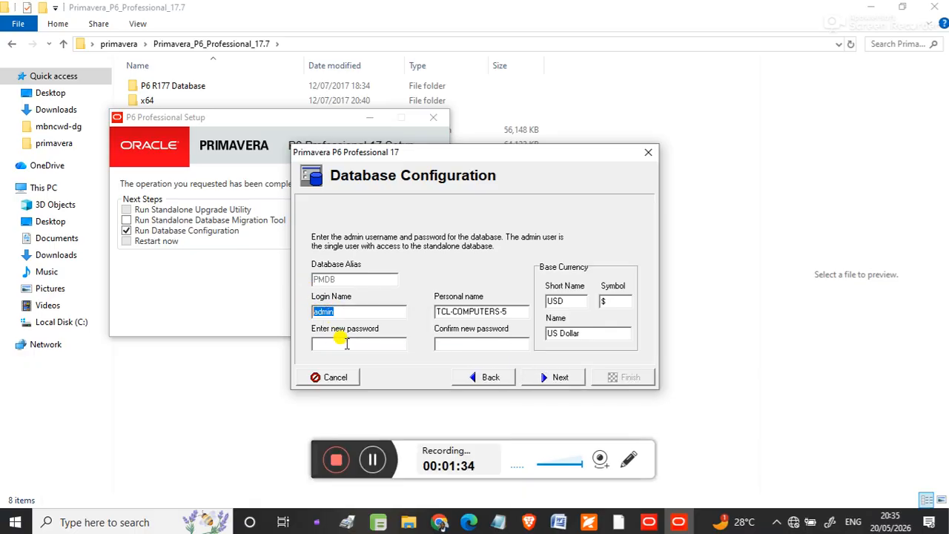
pyautogui.rightClick(345, 342)
pyautogui.click(406, 400)
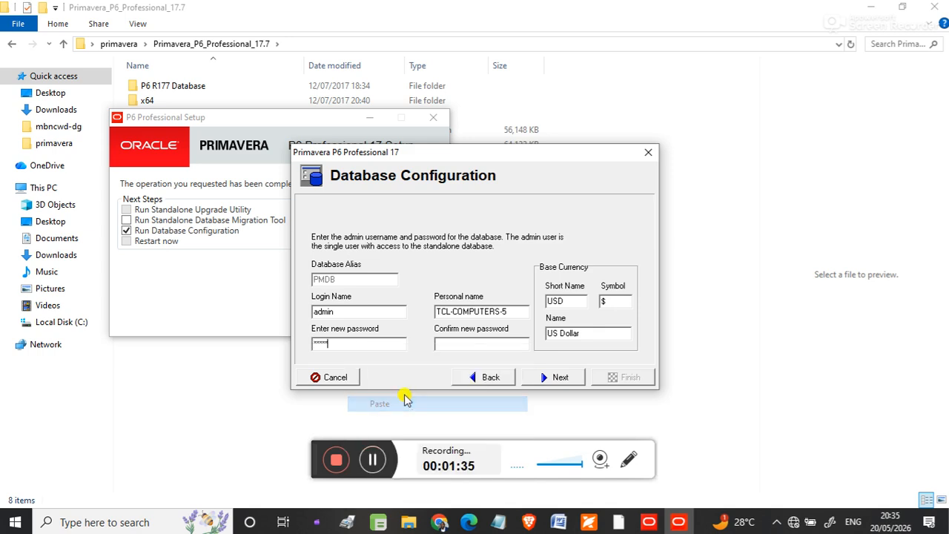
pyautogui.rightClick(461, 346)
pyautogui.click(514, 406)
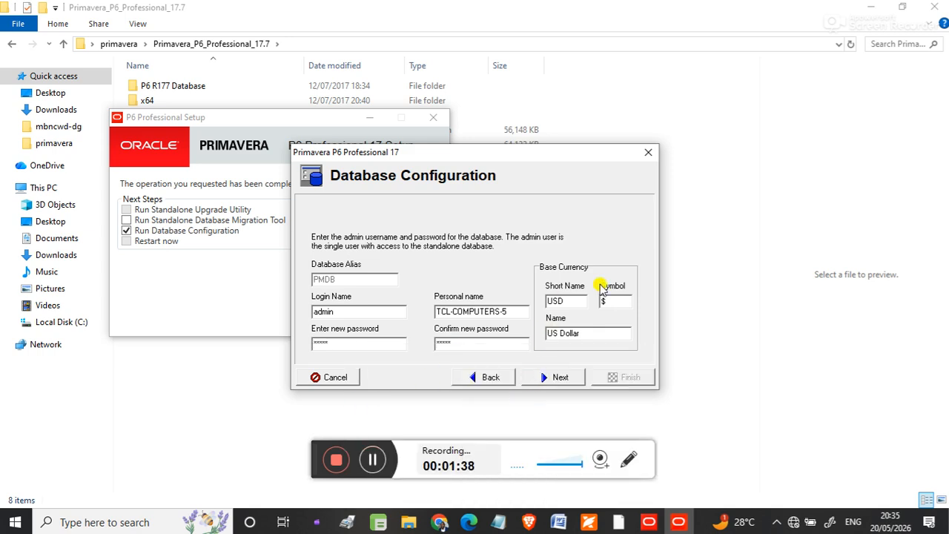
pyautogui.click(563, 378)
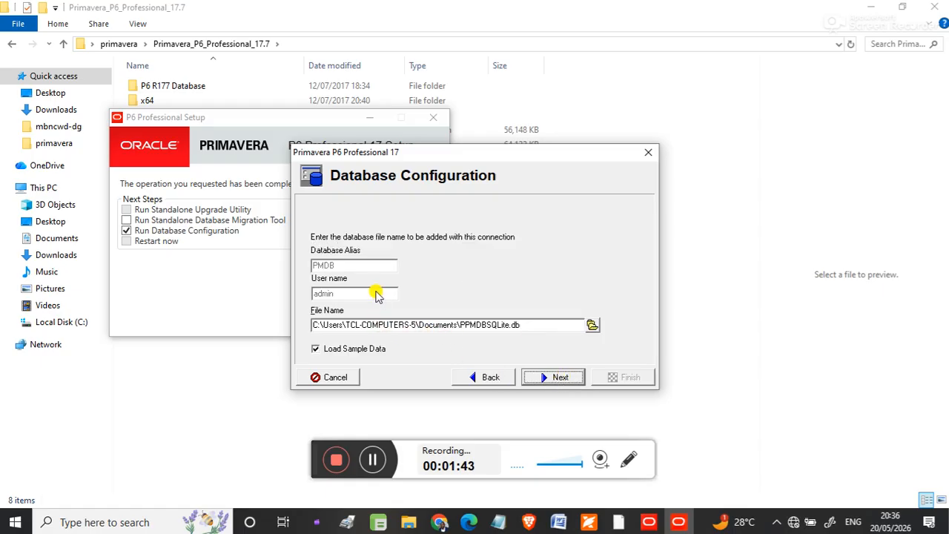
# Set the database file to PPMDBSQLite in the C:\primevera-db folder and finish the configuration with sample data loaded.
pyautogui.click(593, 326)
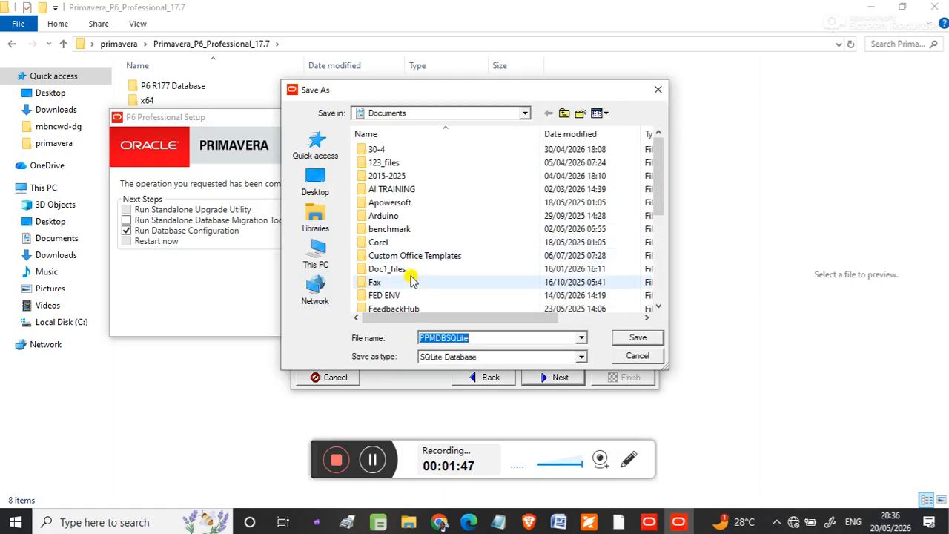
pyautogui.click(317, 253)
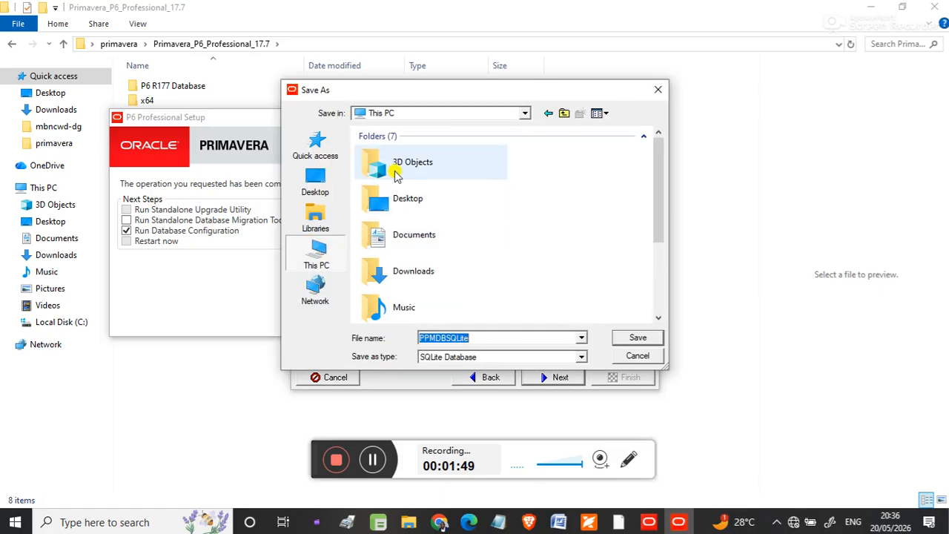
pyautogui.moveTo(659, 239); pyautogui.dragTo(671, 284)
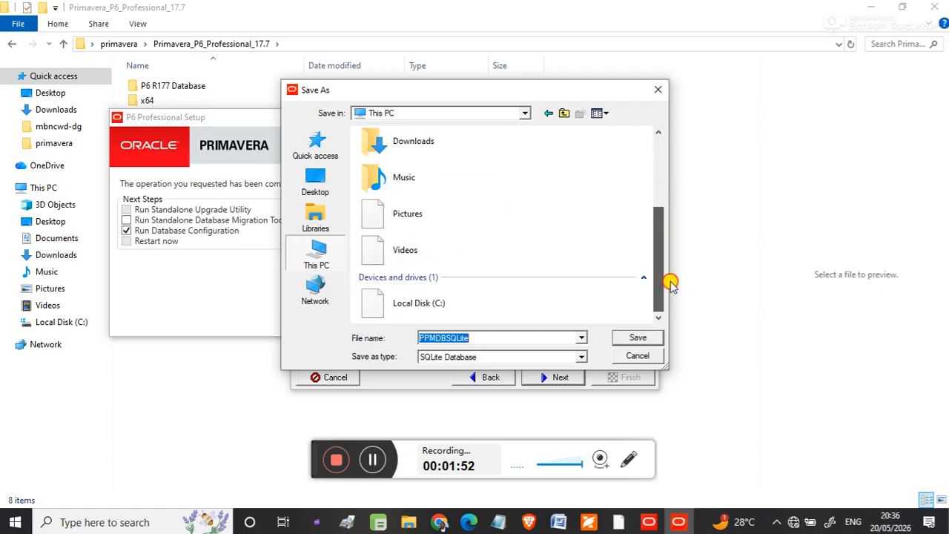
pyautogui.doubleClick(445, 300)
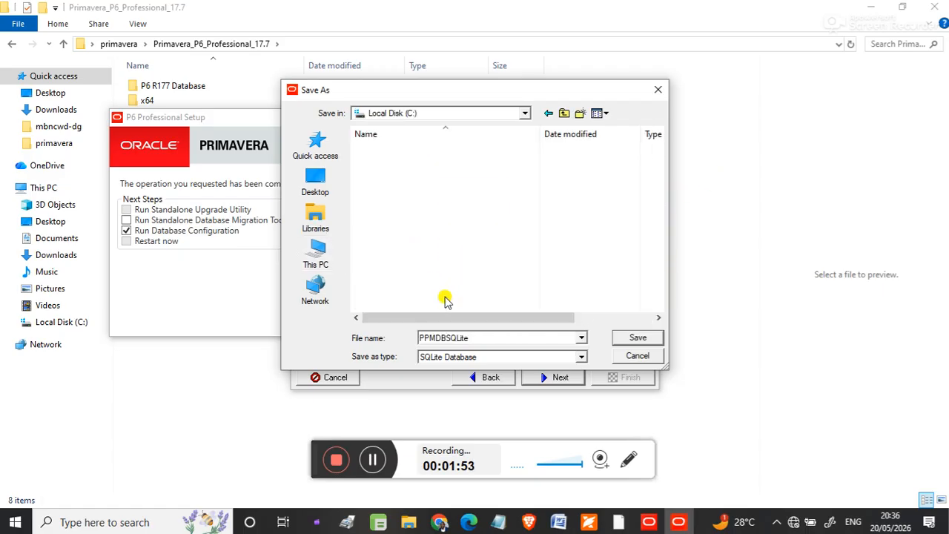
pyautogui.moveTo(659, 172); pyautogui.dragTo(661, 235)
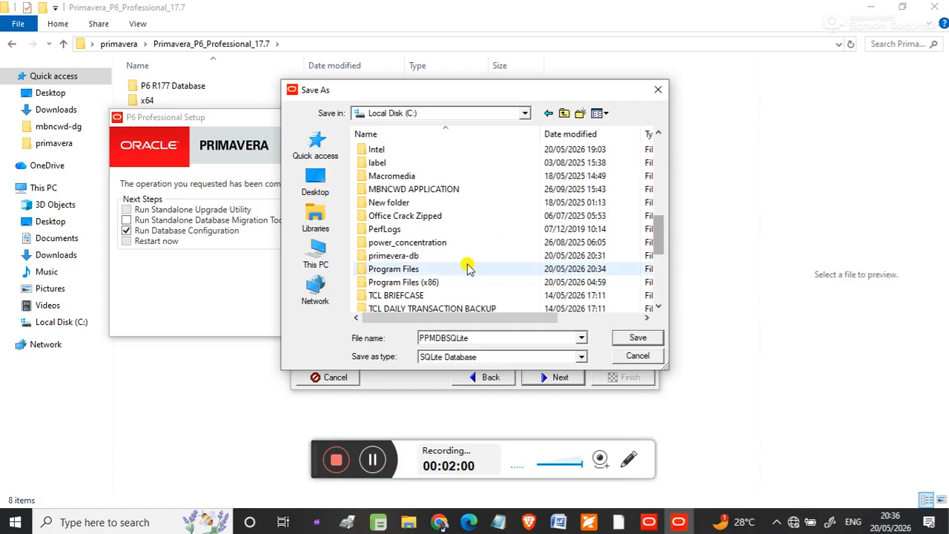
pyautogui.doubleClick(415, 255)
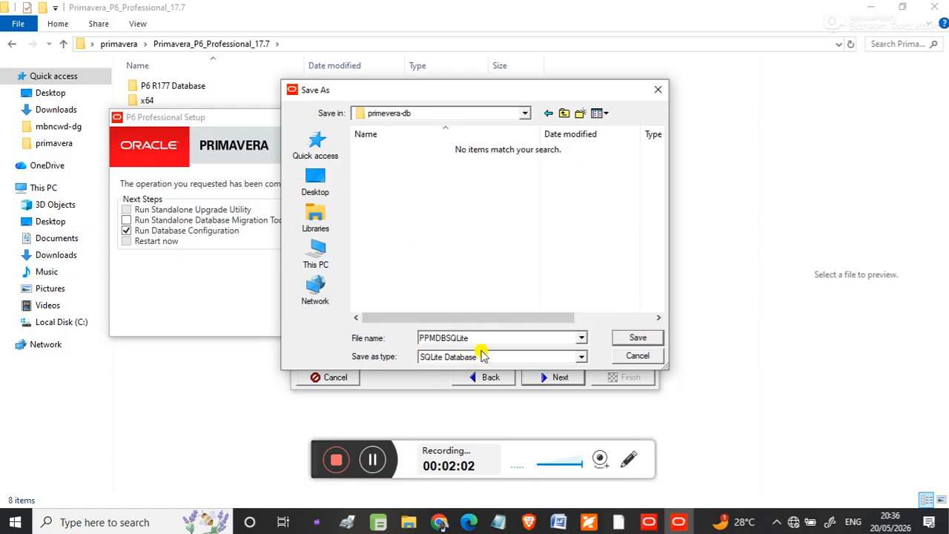
pyautogui.click(628, 338)
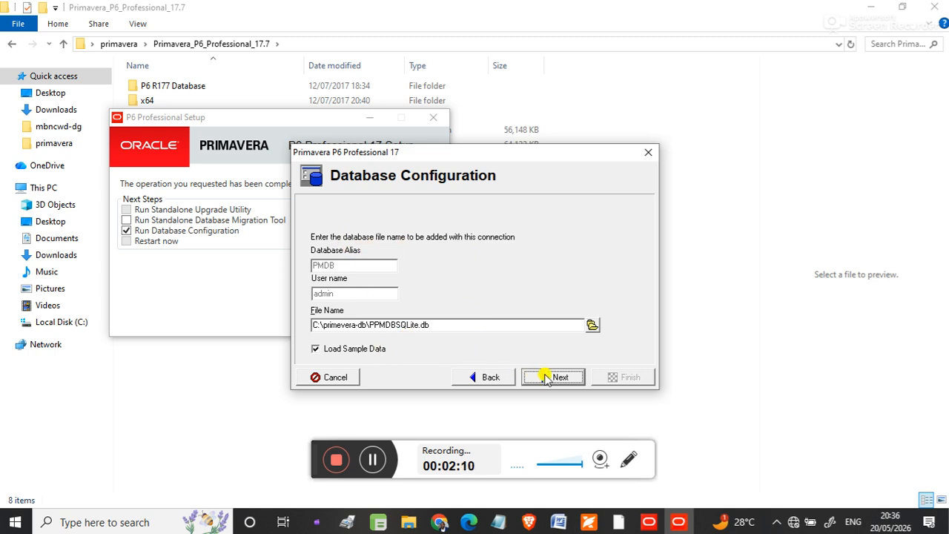
pyautogui.click(558, 378)
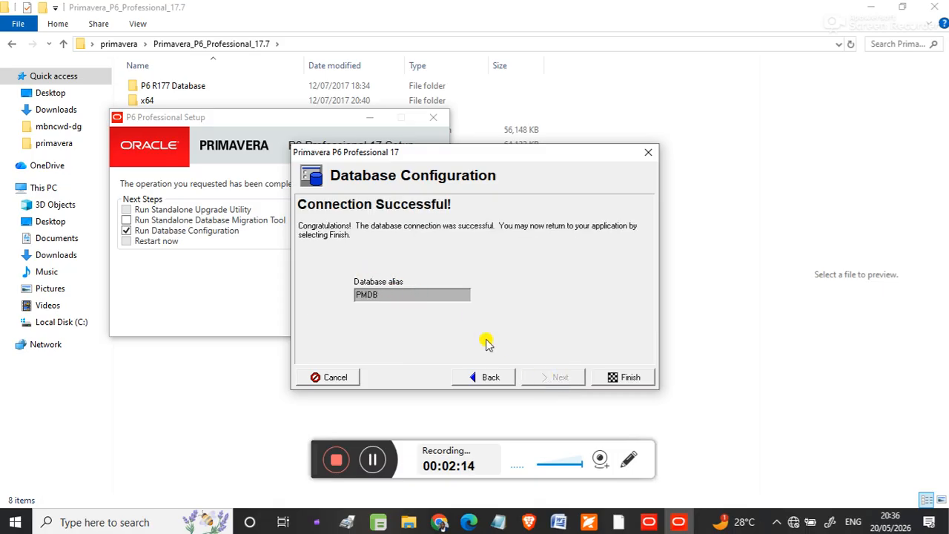
pyautogui.click(627, 378)
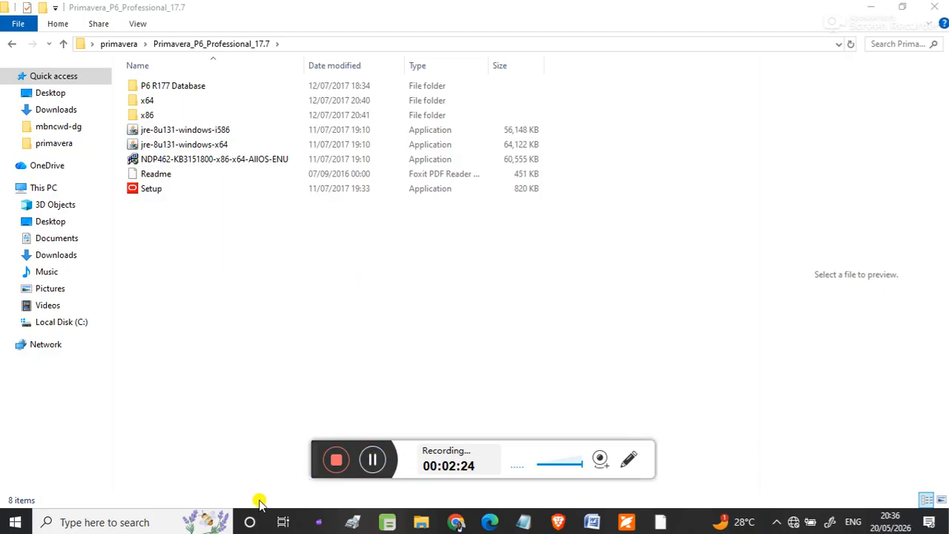
# Launch P6 Professional 17 (x64) and log in to the PMDB database as admin with the account password, dismissing the industry warning.
pyautogui.click(16, 523)
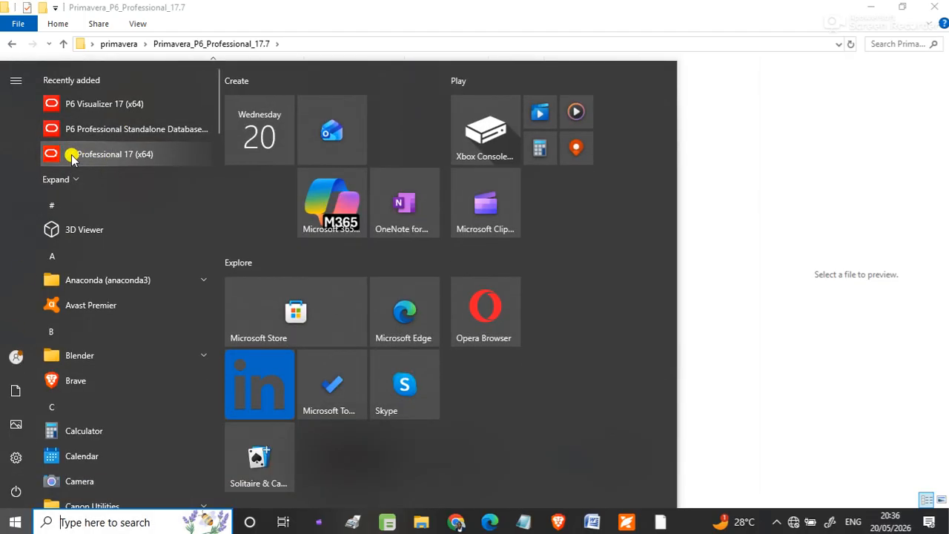
pyautogui.click(128, 157)
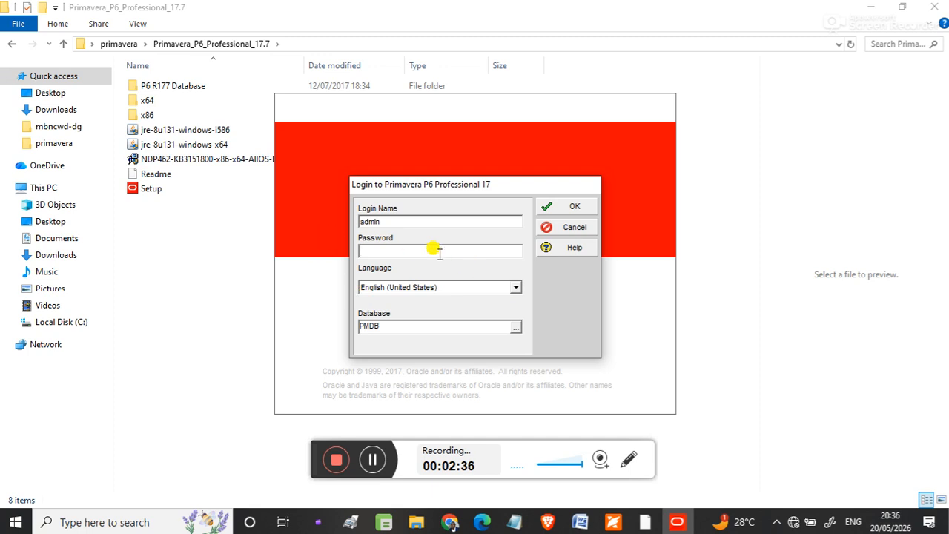
pyautogui.moveTo(379, 222); pyautogui.dragTo(356, 221)
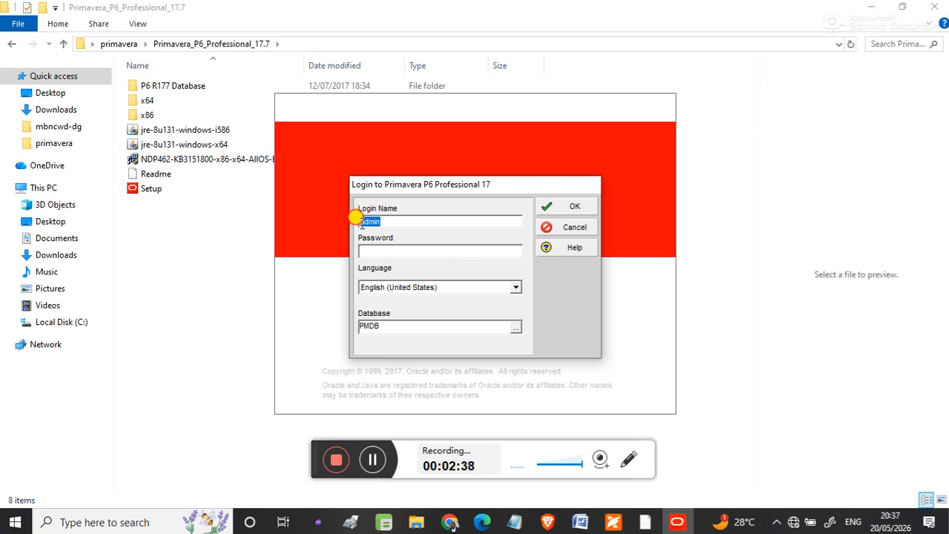
pyautogui.rightClick(363, 214)
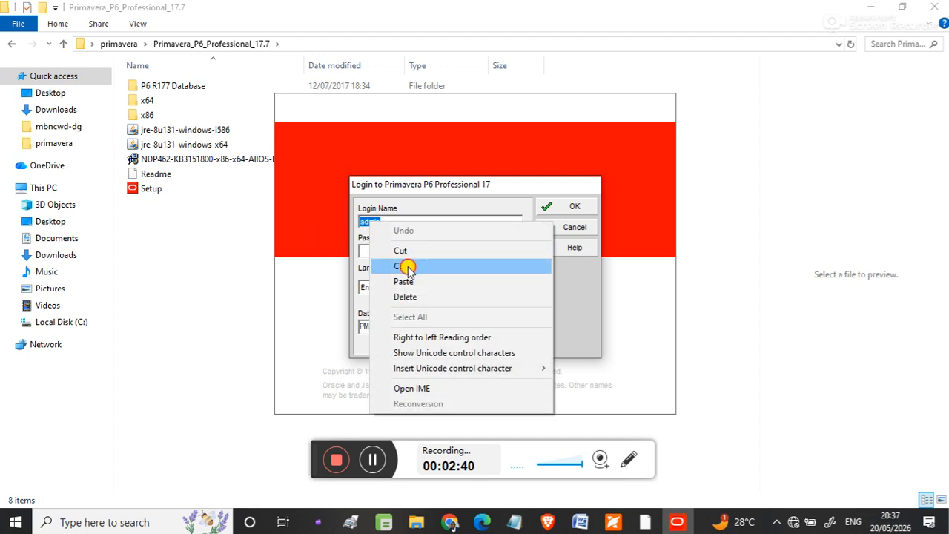
pyautogui.click(407, 266)
pyautogui.rightClick(389, 254)
pyautogui.click(422, 311)
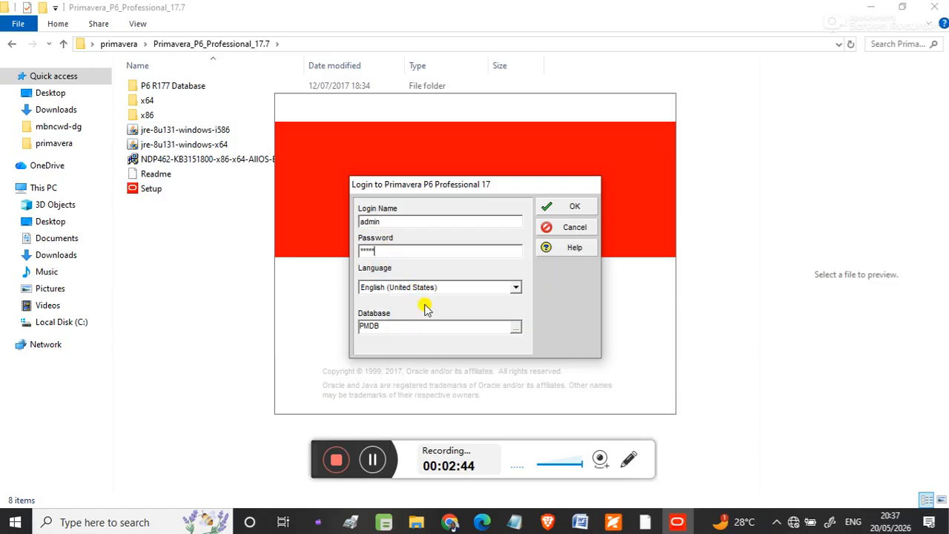
pyautogui.click(565, 207)
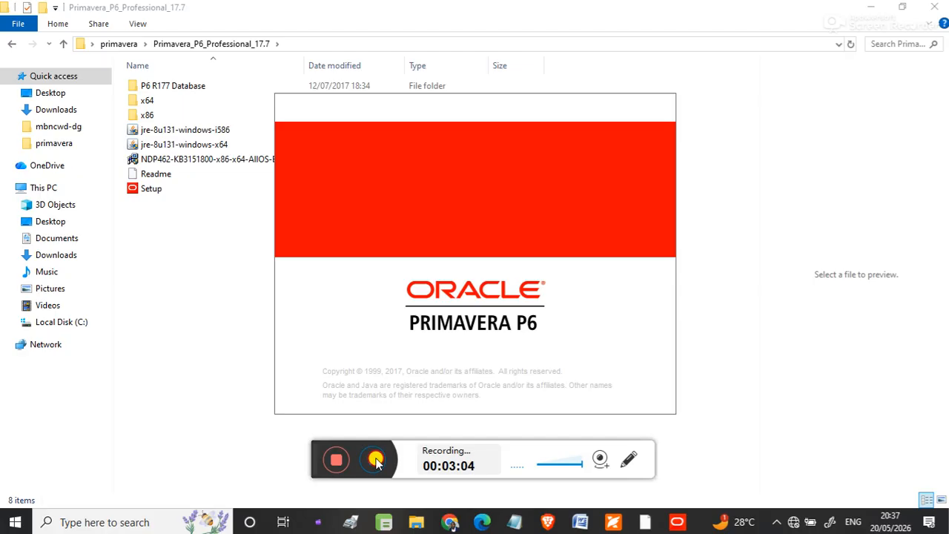
pyautogui.click(376, 459)
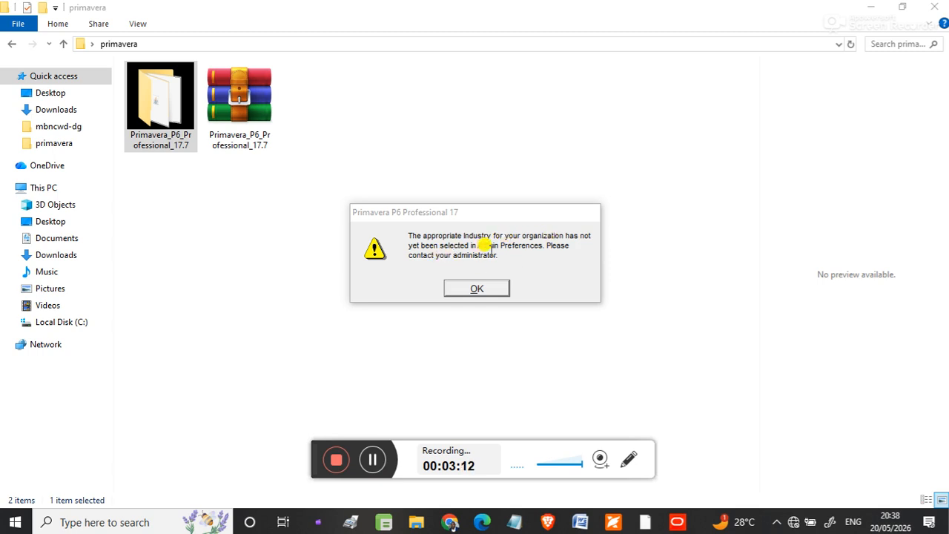
pyautogui.click(479, 287)
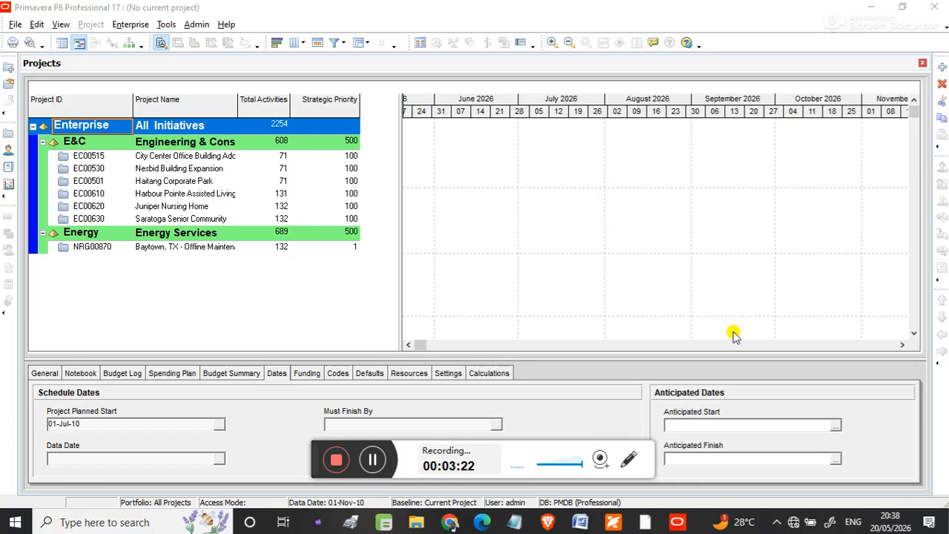
pyautogui.moveTo(314, 457); pyautogui.dragTo(327, 519)
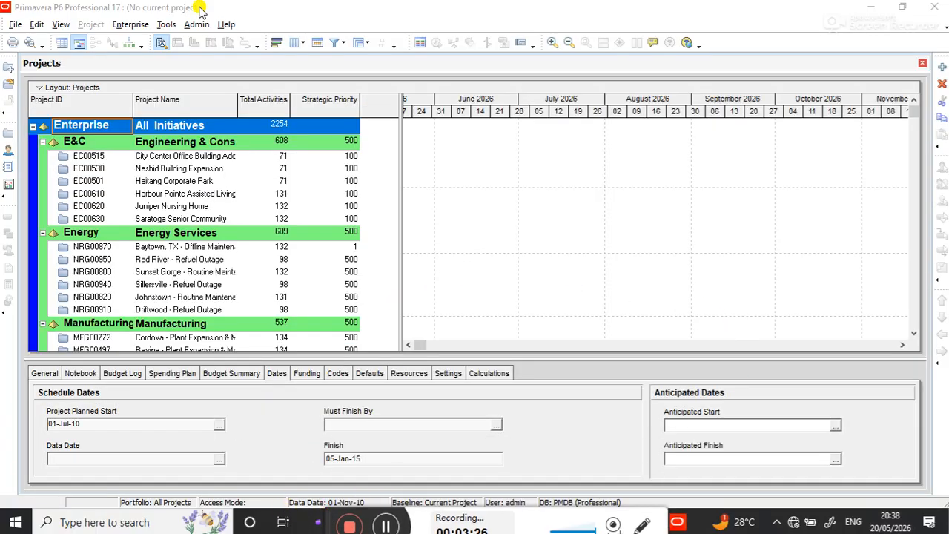